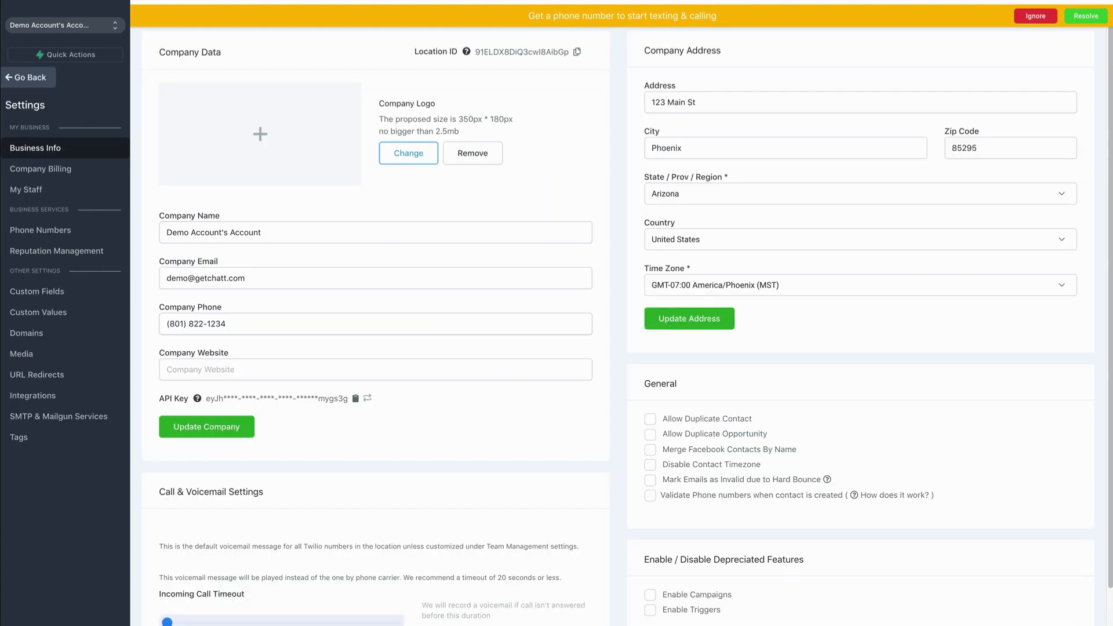
- Start adding a United States phone number in the phone number settings and search for numbers with area code 801
click(49, 233)
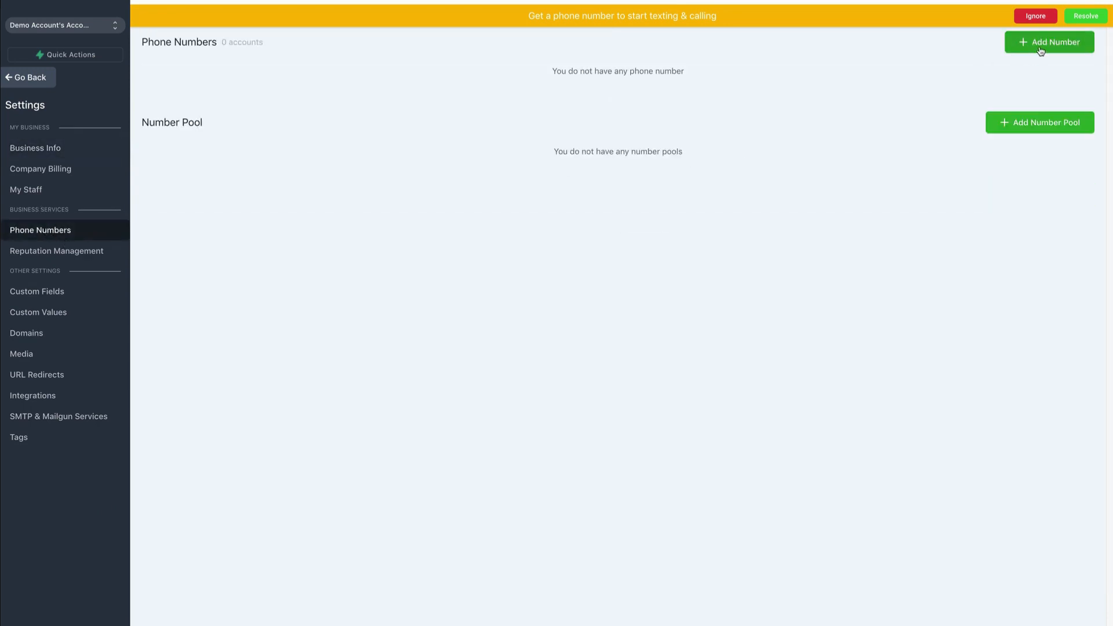
click(1046, 44)
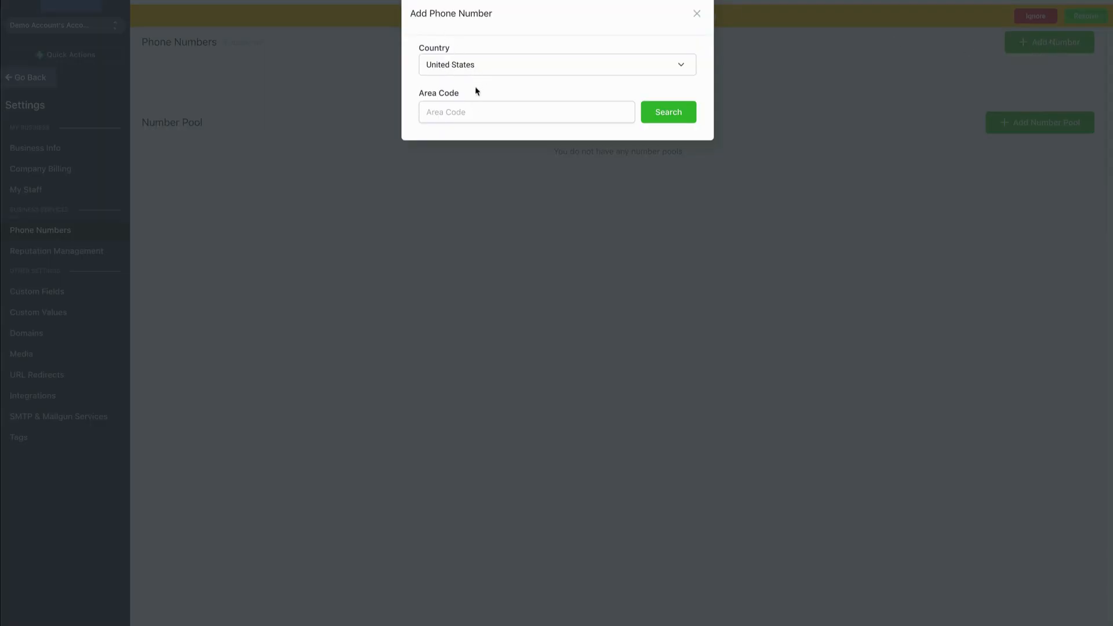
click(472, 113)
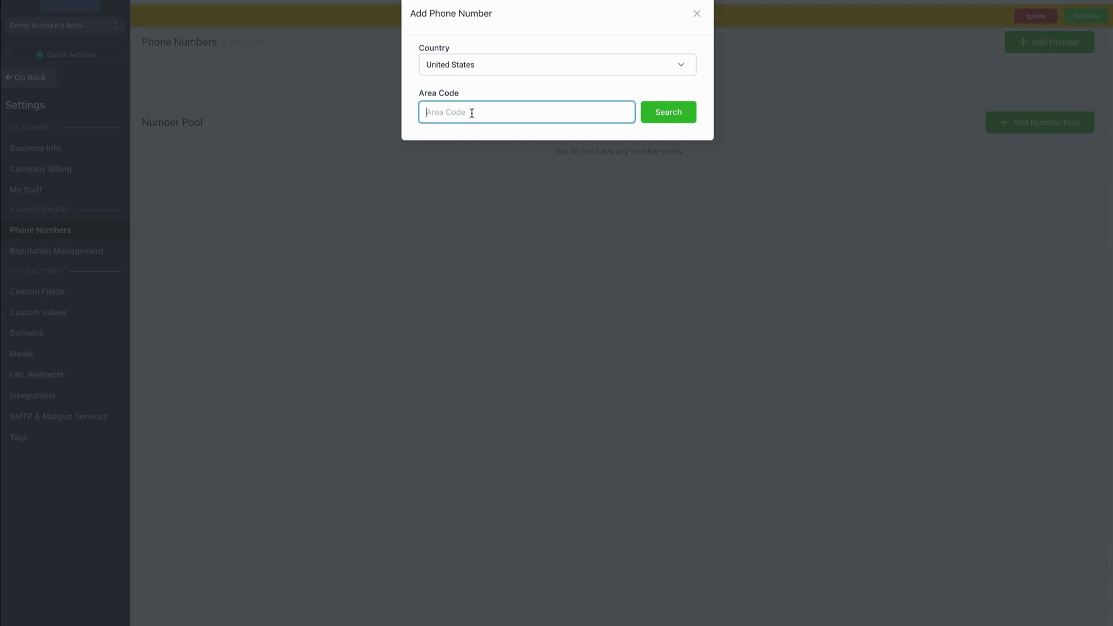
text(801)
click(670, 113)
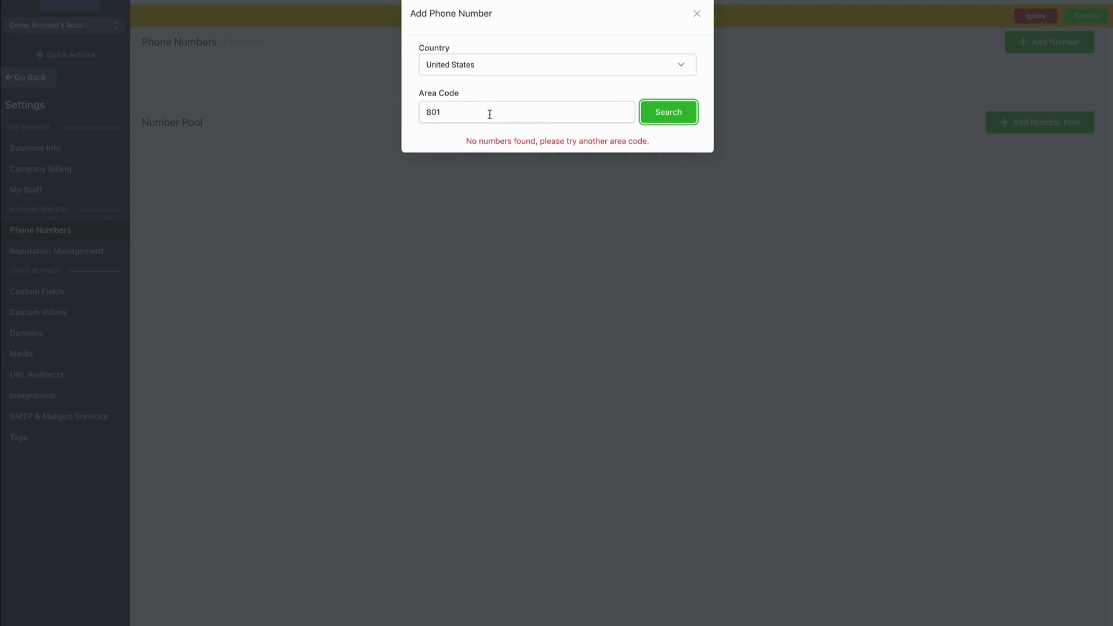
- Search for numbers with area code 385 and add the first available one to the account
drag(490, 113, 427, 108)
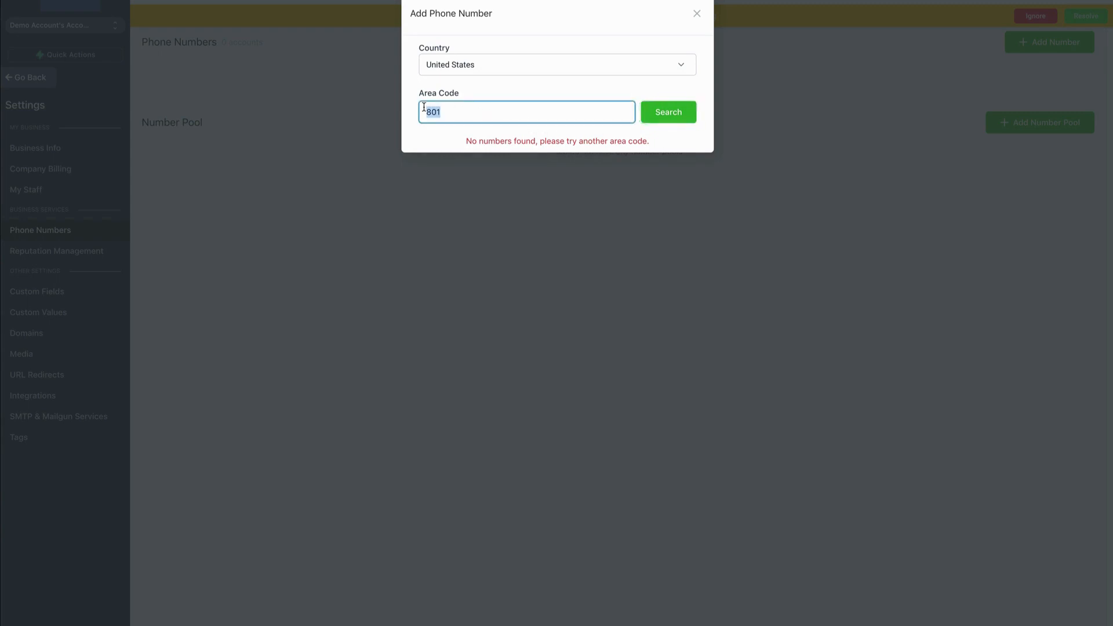
text(385)
click(662, 112)
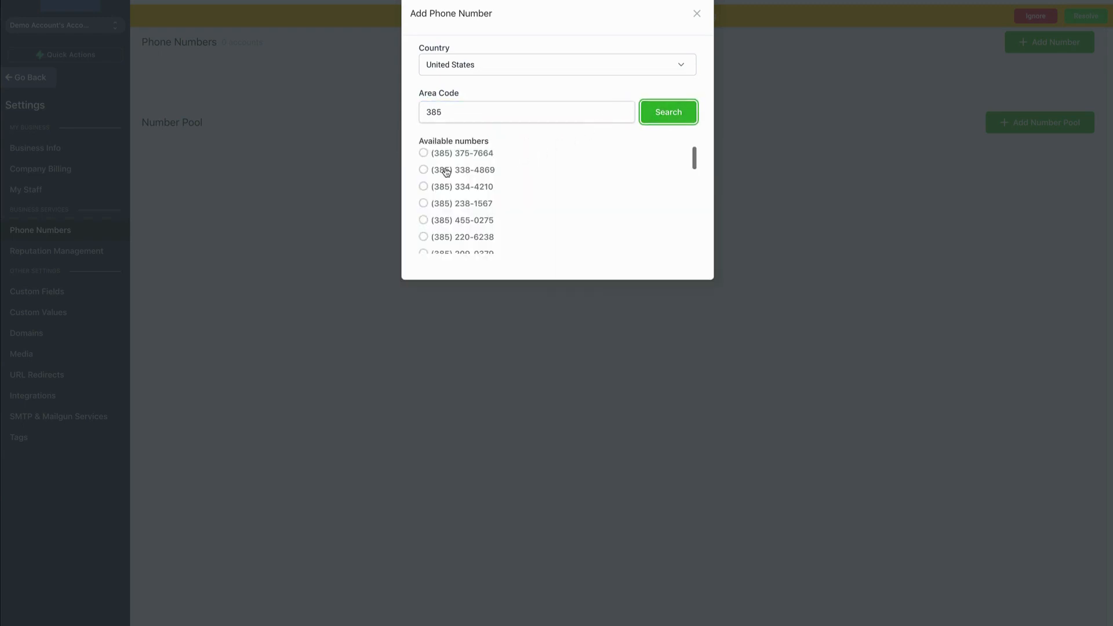
scroll(479, 227, down, 3)
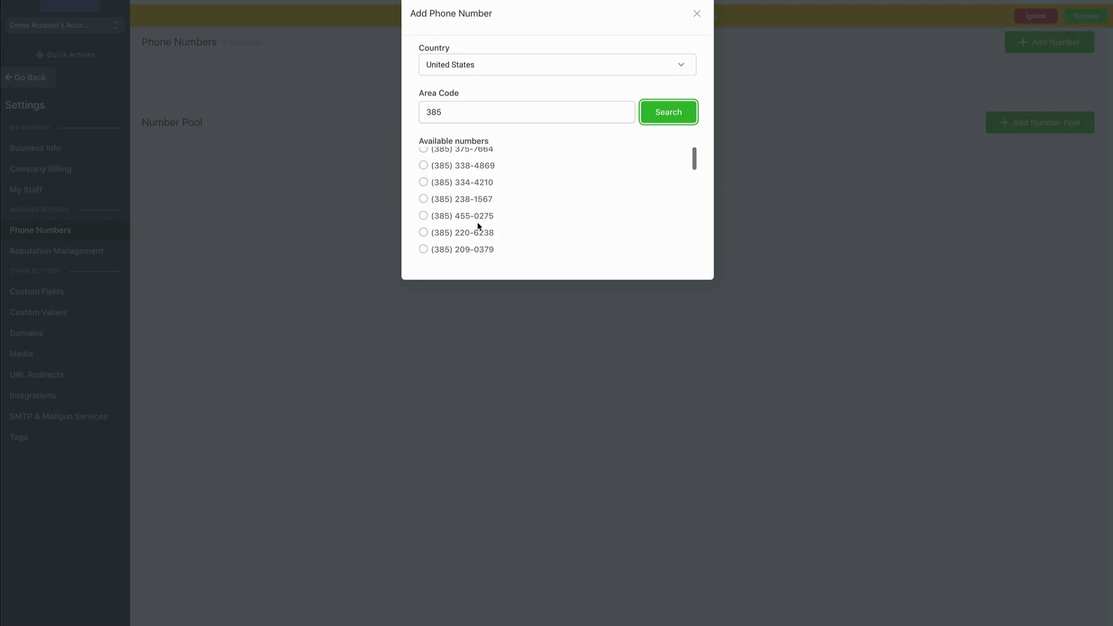
scroll(478, 227, up, 3)
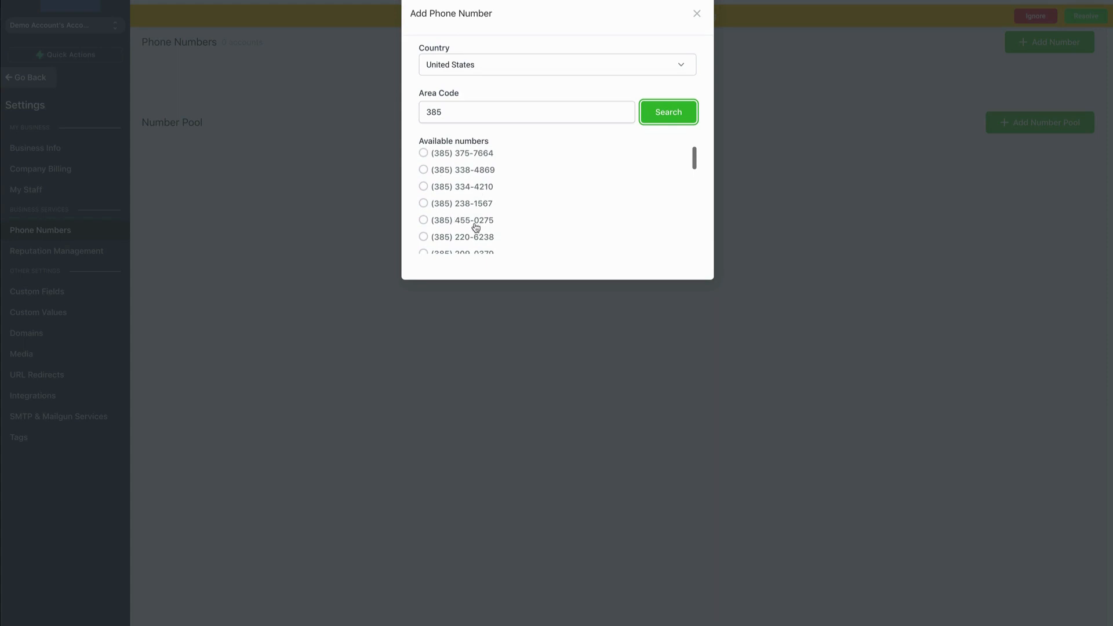
click(423, 153)
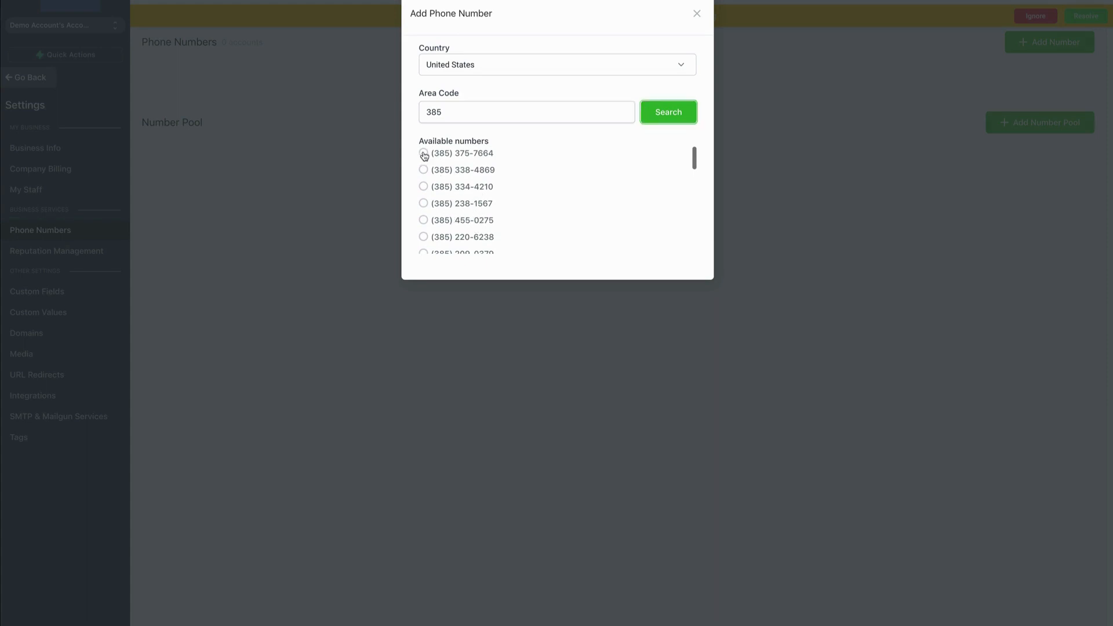
click(679, 307)
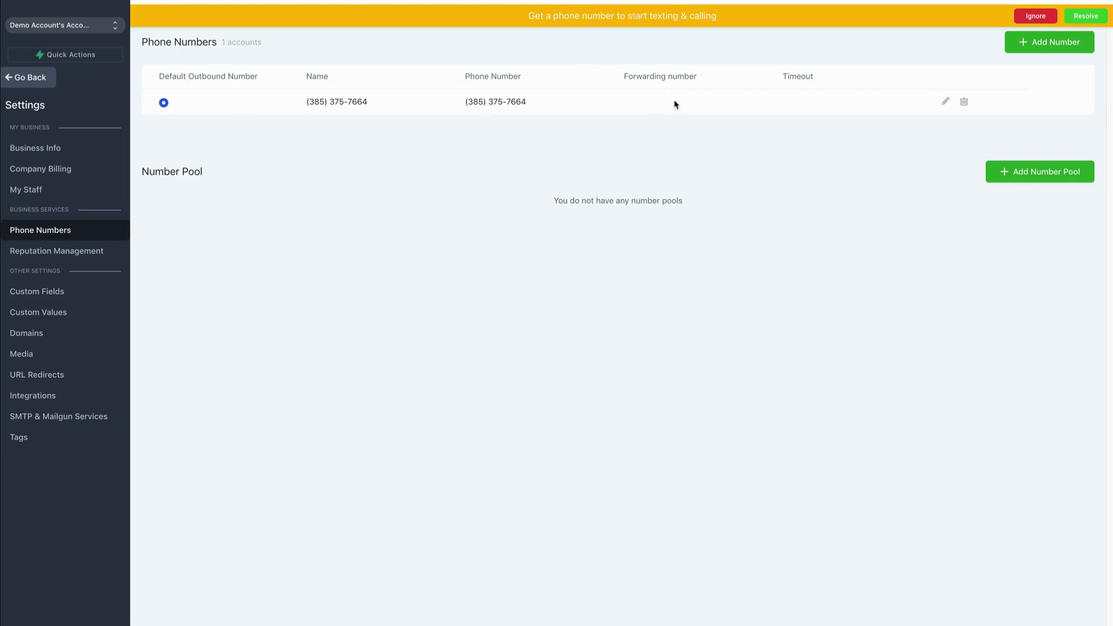
- Edit the new phone number to forward calls to the business phone number with an incoming call timeout of 20 seconds, and save it
click(944, 102)
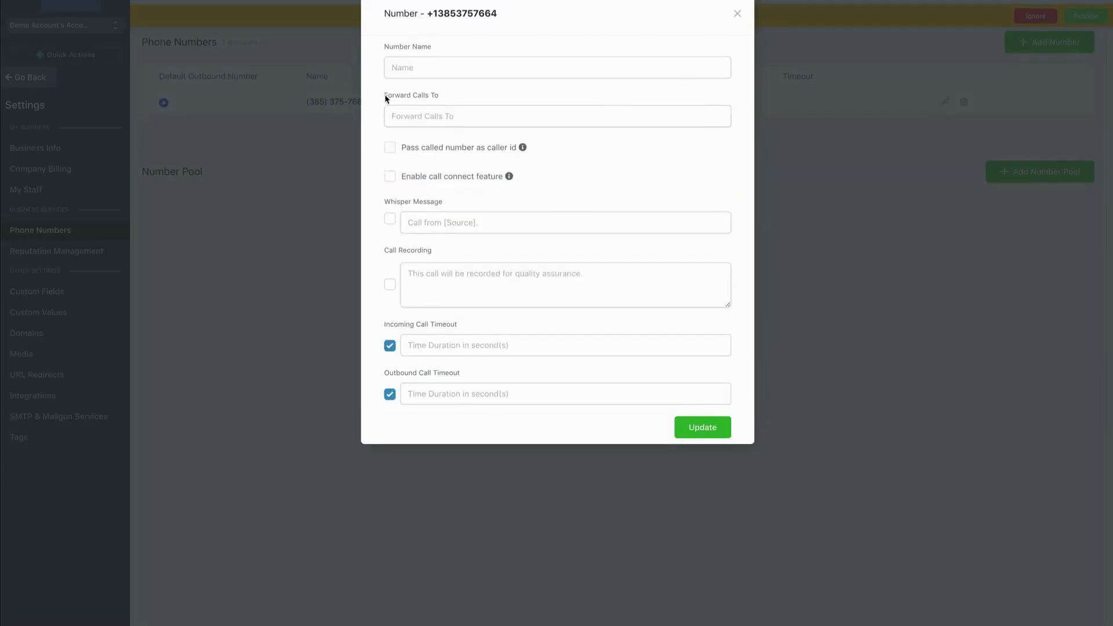
click(435, 118)
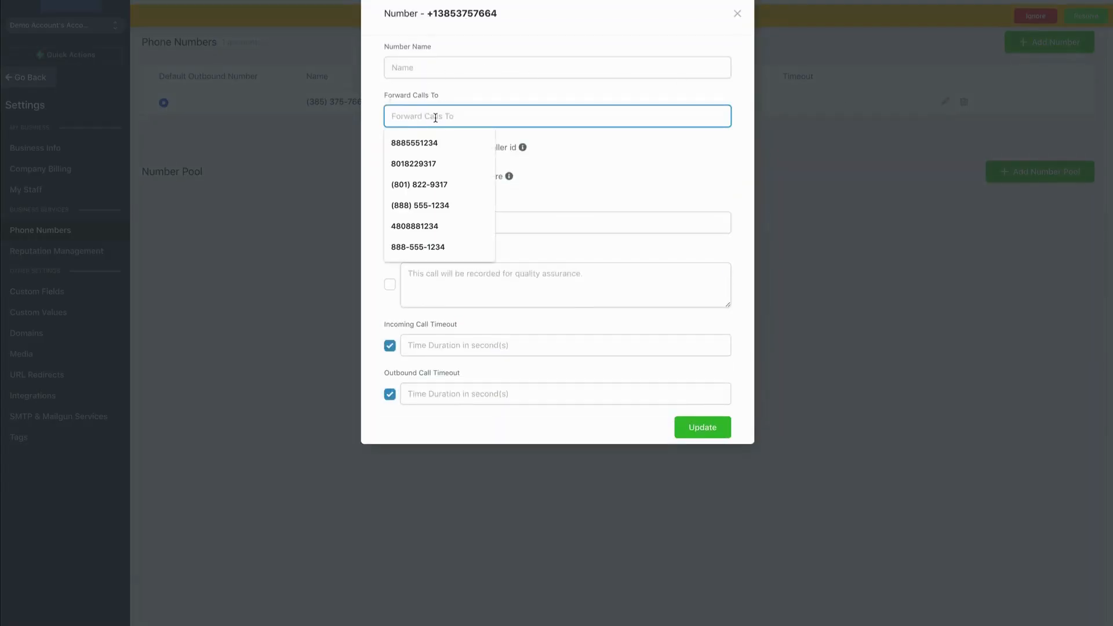
text(+1888)
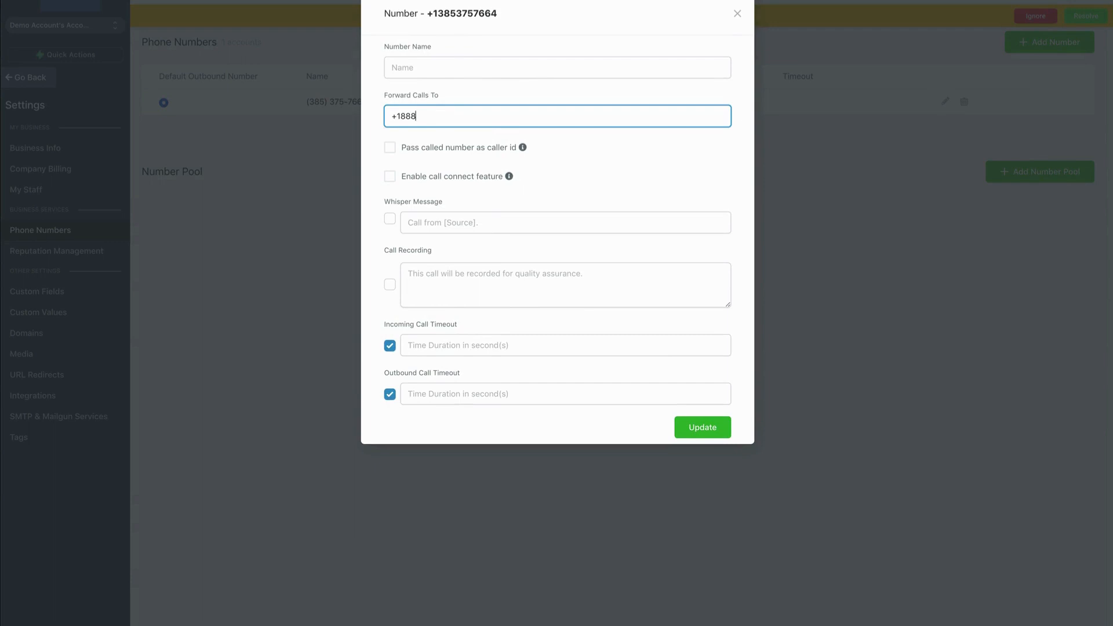
text(551234)
click(447, 347)
text(20)
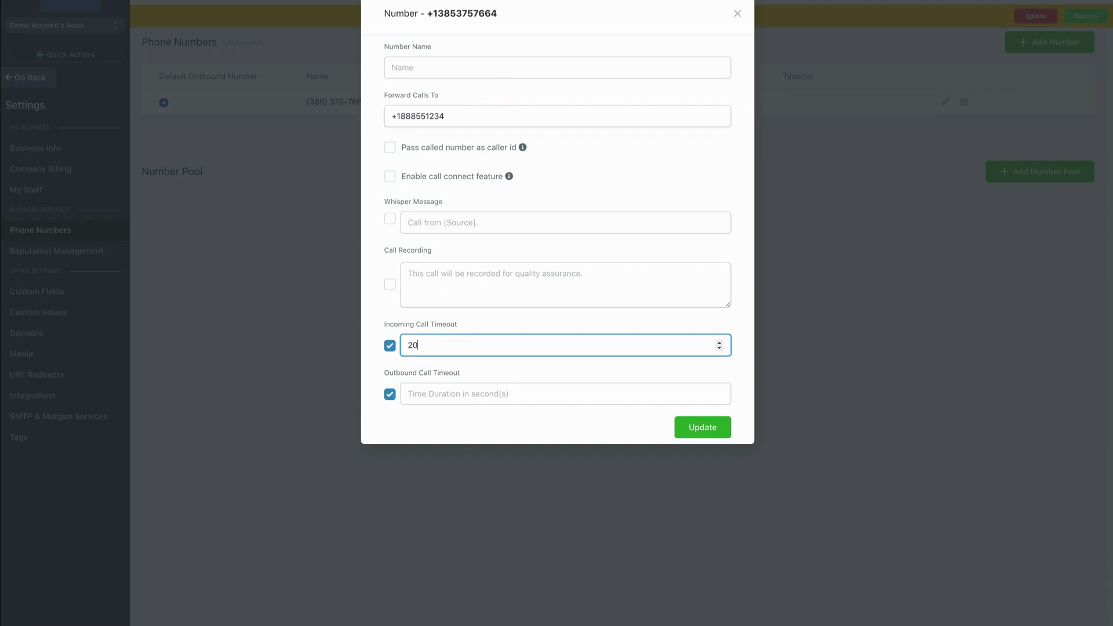
click(703, 428)
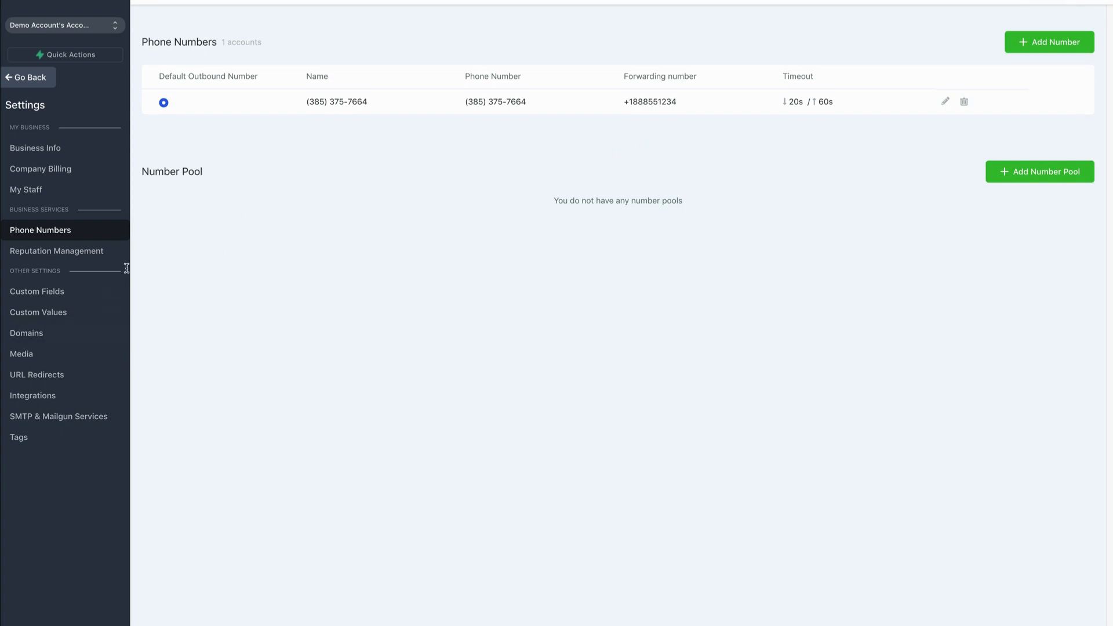
- Connect the location's Google account in the integrations and link the Google My Business page Arsenal MKG, Inc. - Vineyard, UT
click(41, 398)
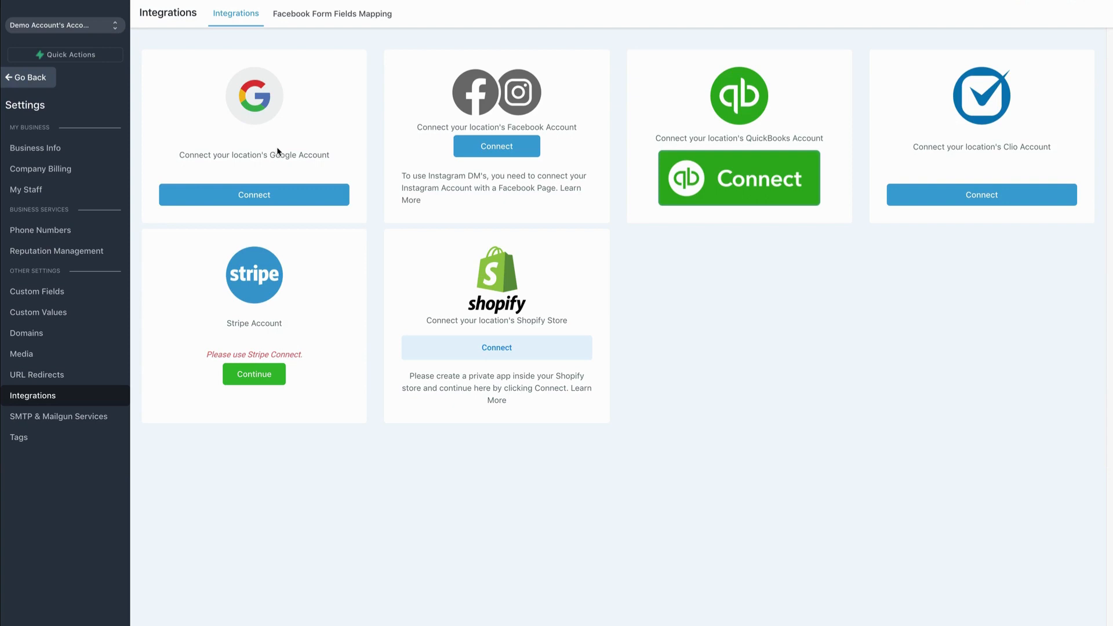
click(258, 196)
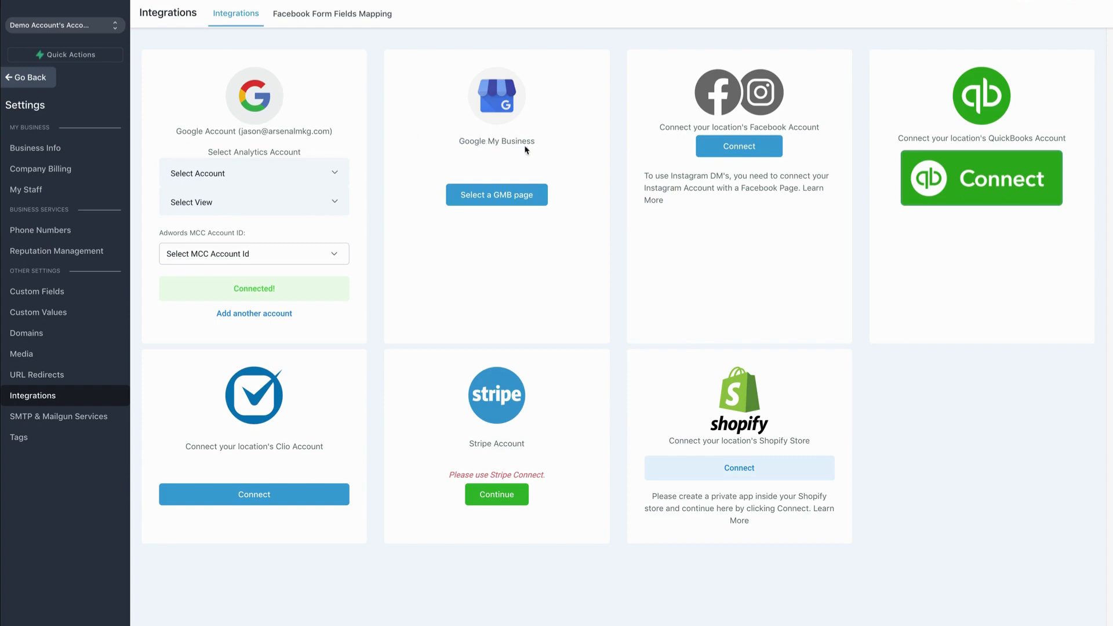
click(498, 196)
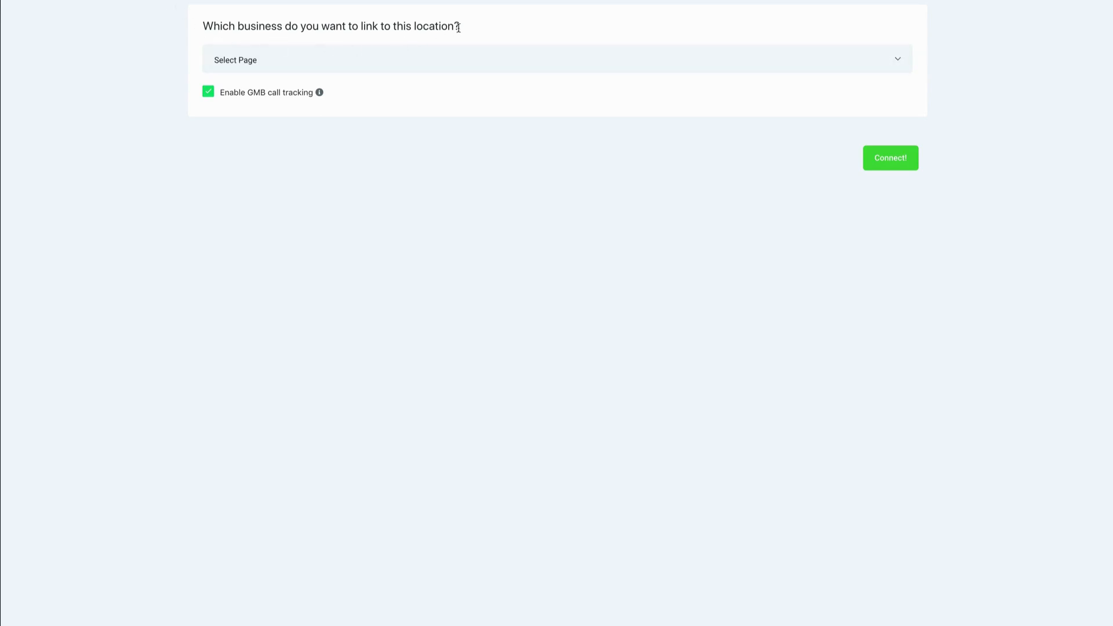
click(286, 62)
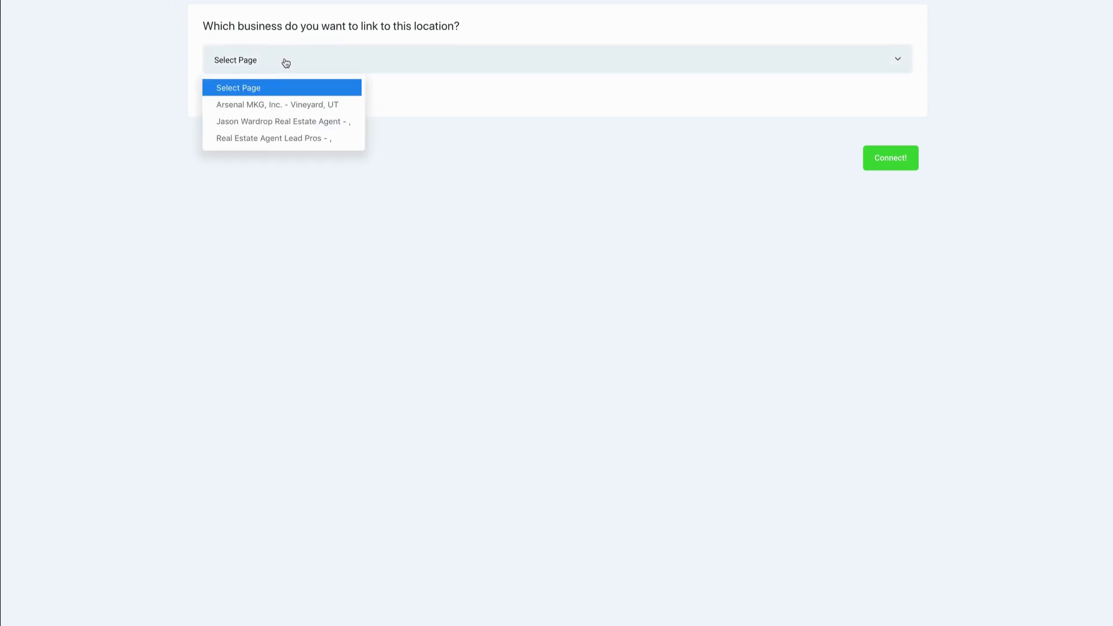
click(281, 105)
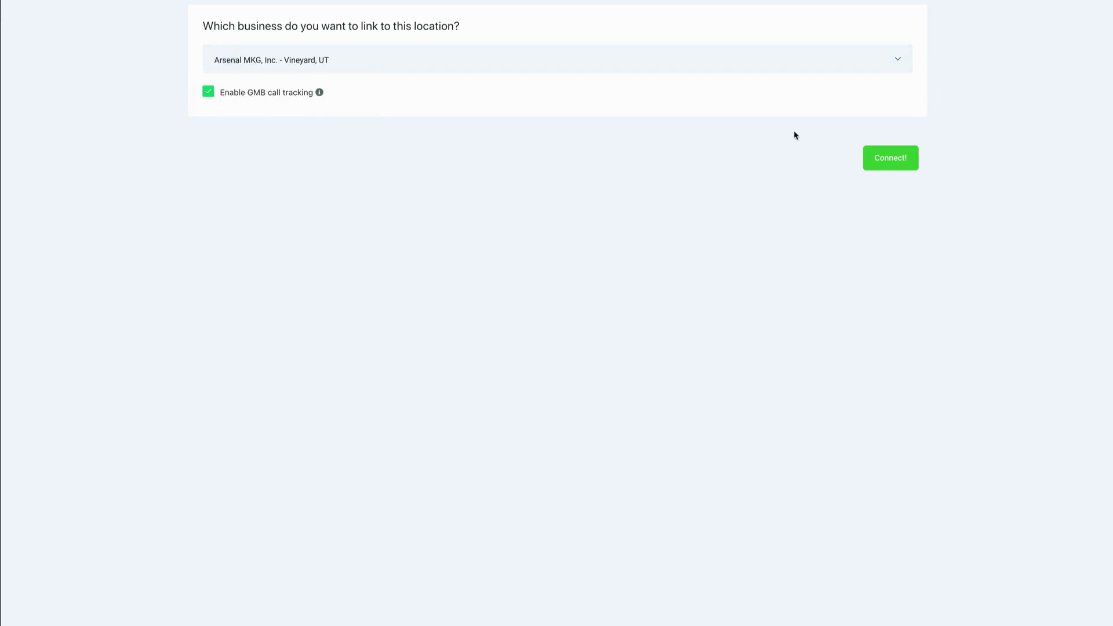
click(892, 160)
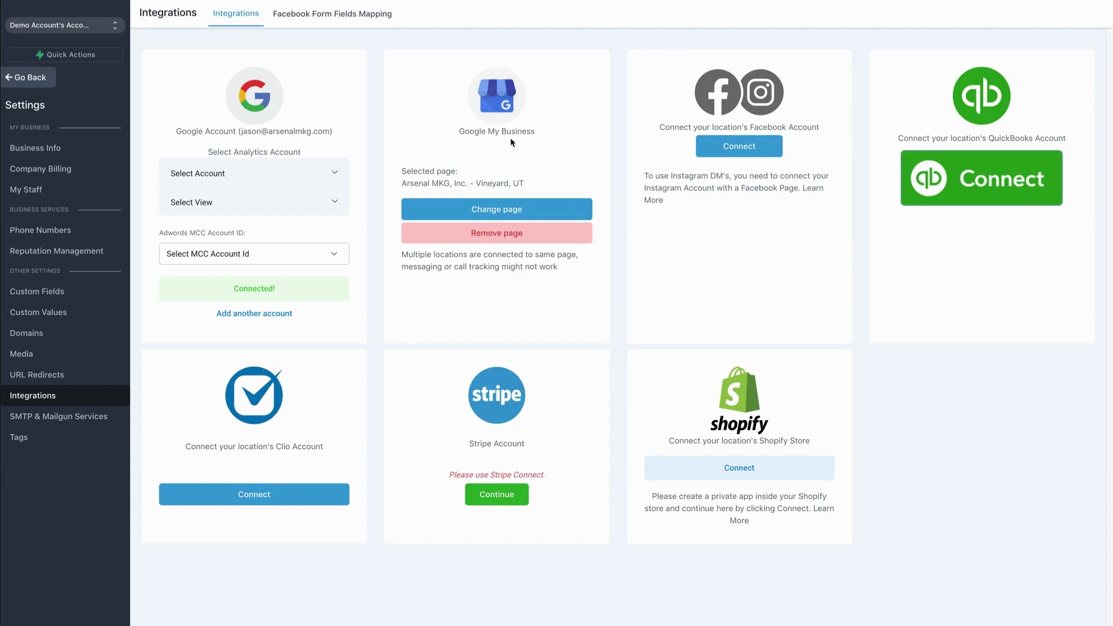
- Connect the location's Facebook account and link the Real Estate Agent page to it
click(740, 147)
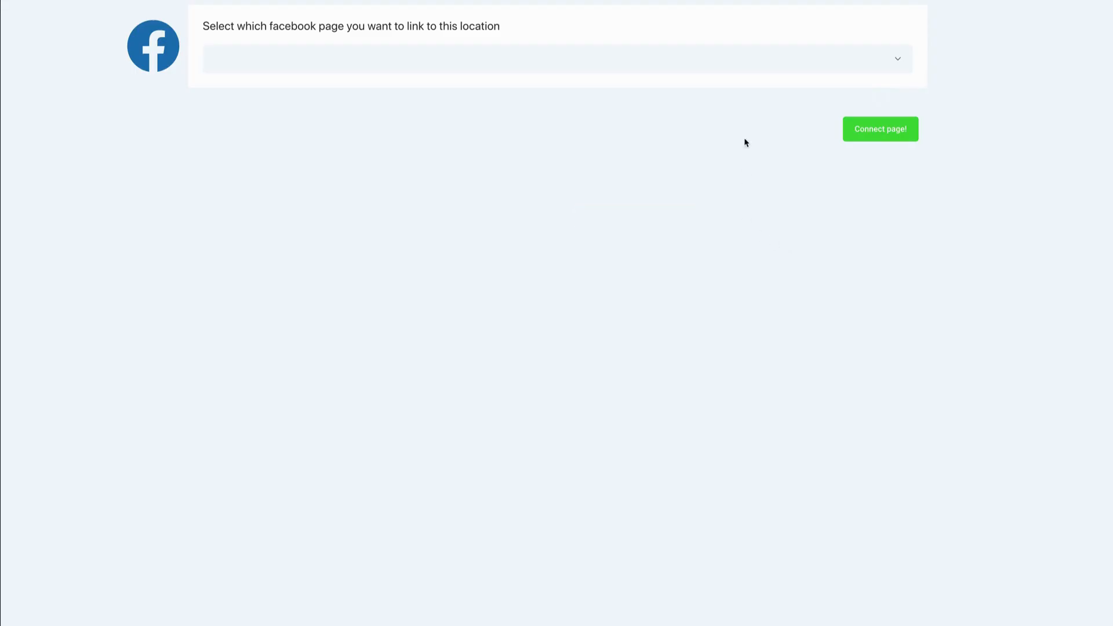
click(741, 58)
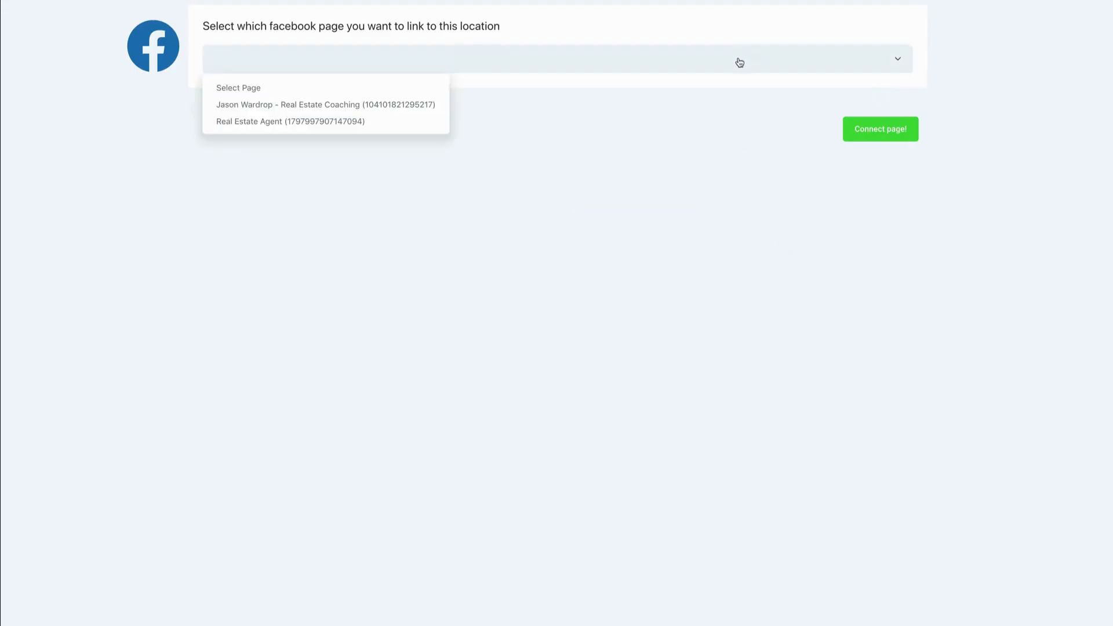
click(365, 124)
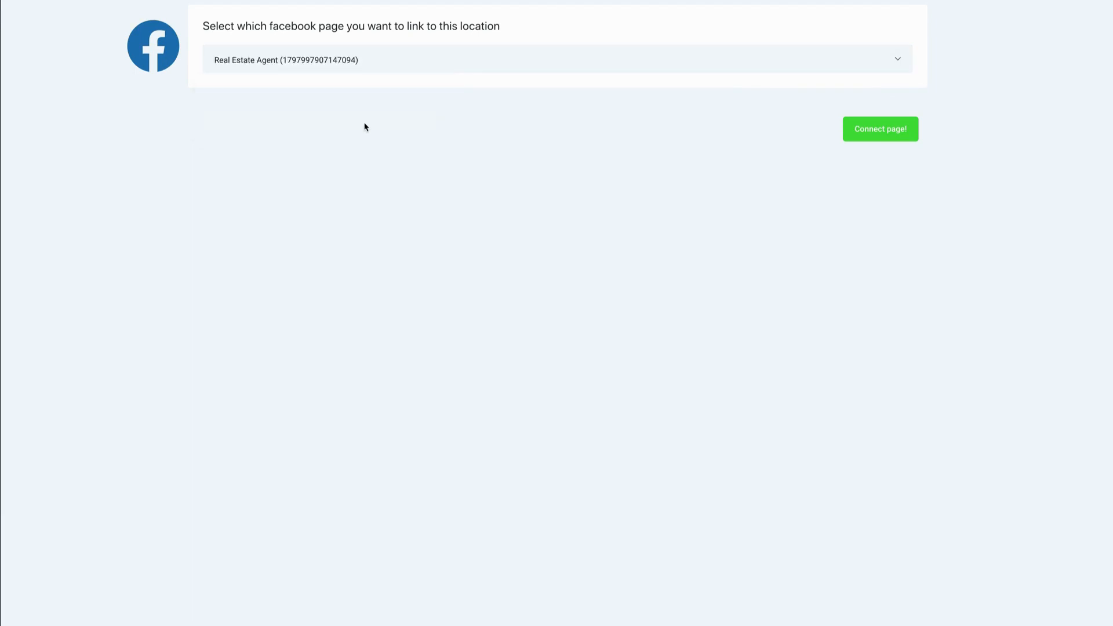
click(878, 132)
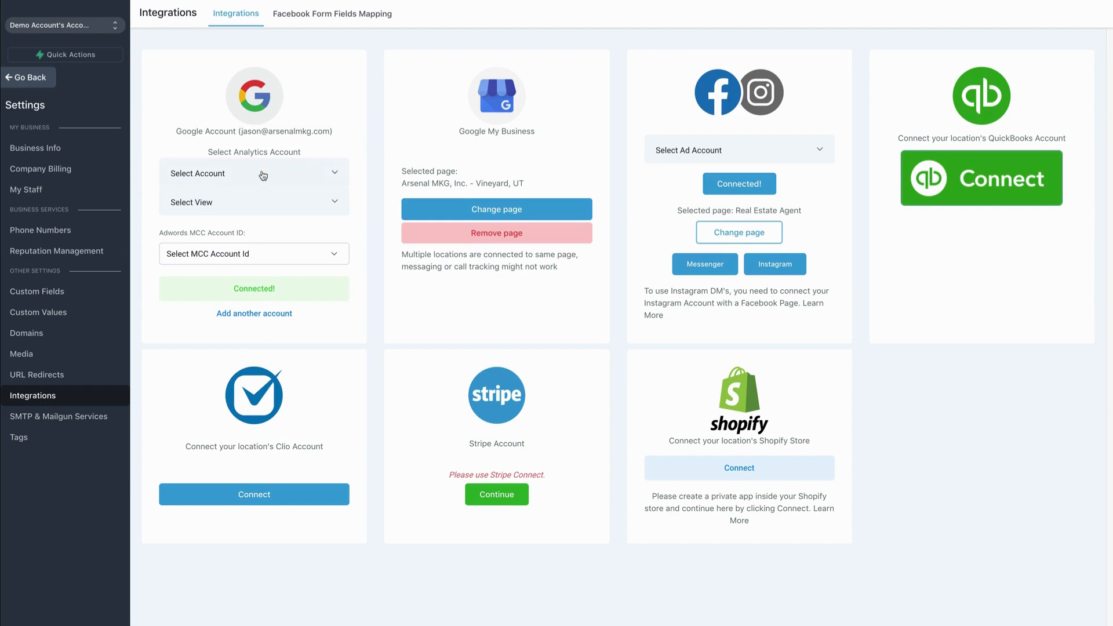
- Generate the Google review link in the reputation management settings and save it
click(65, 254)
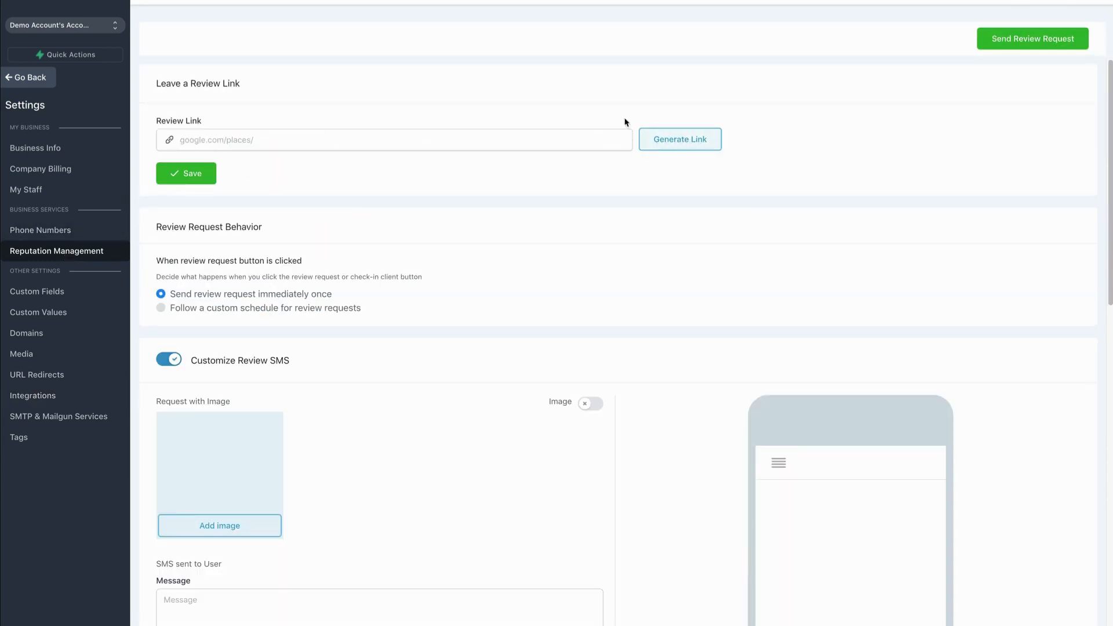
click(682, 146)
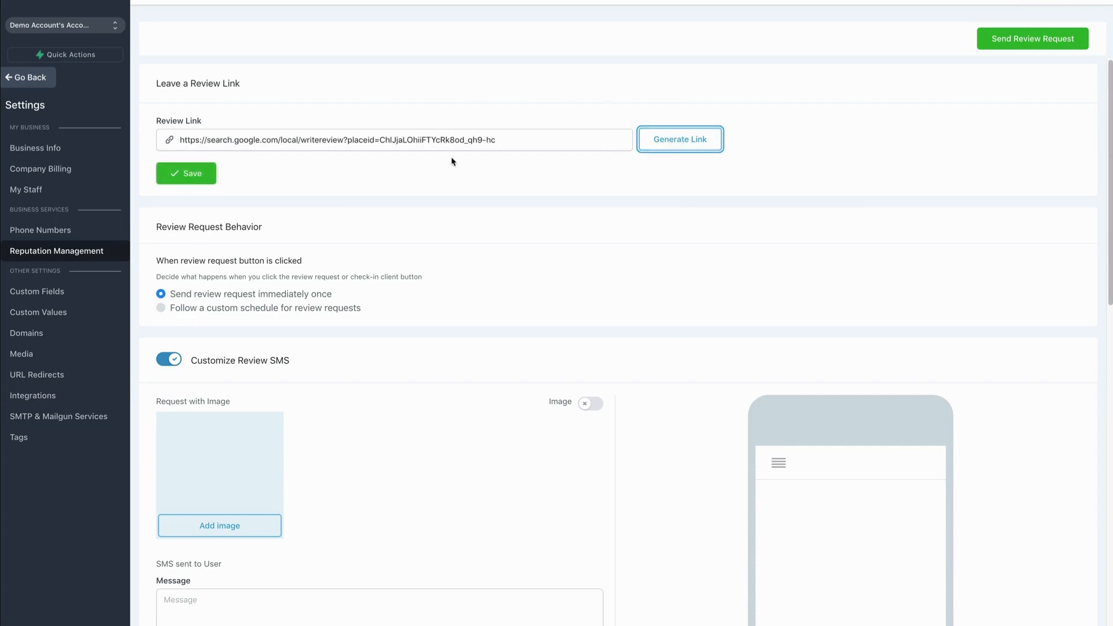
click(181, 177)
- Leave the settings and send a review request to a customer, entering the customer's full name and phone number
click(37, 80)
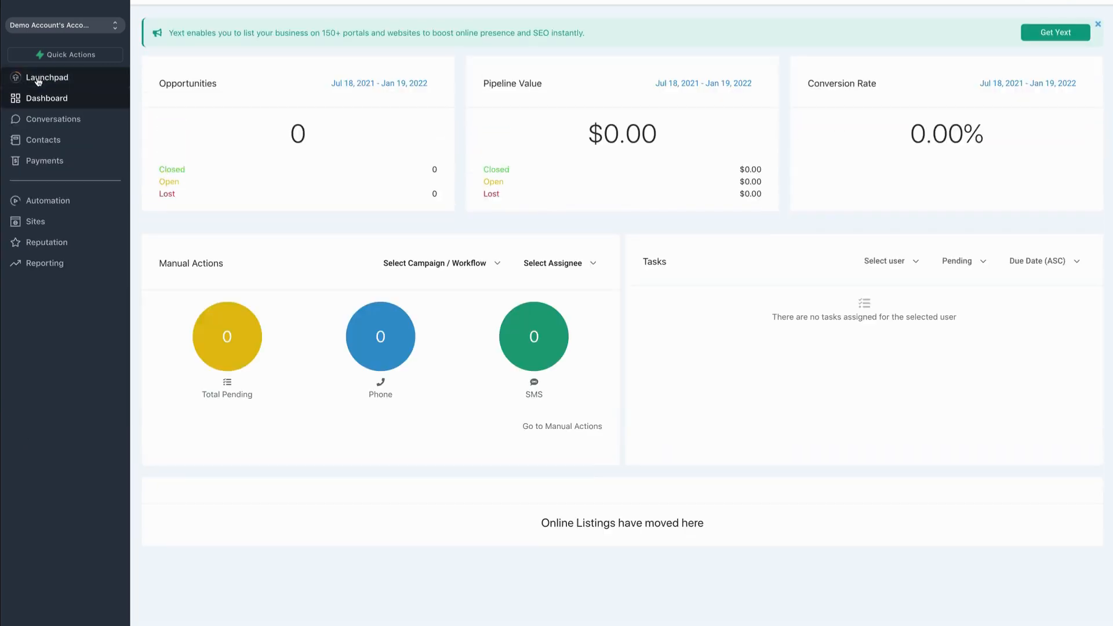
click(71, 55)
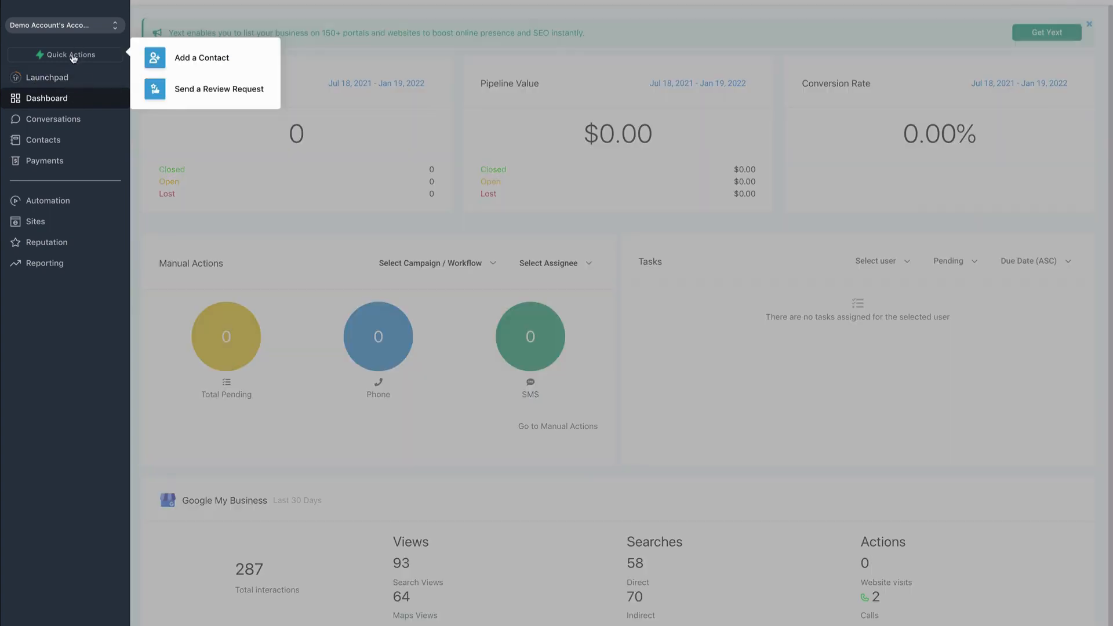
click(194, 94)
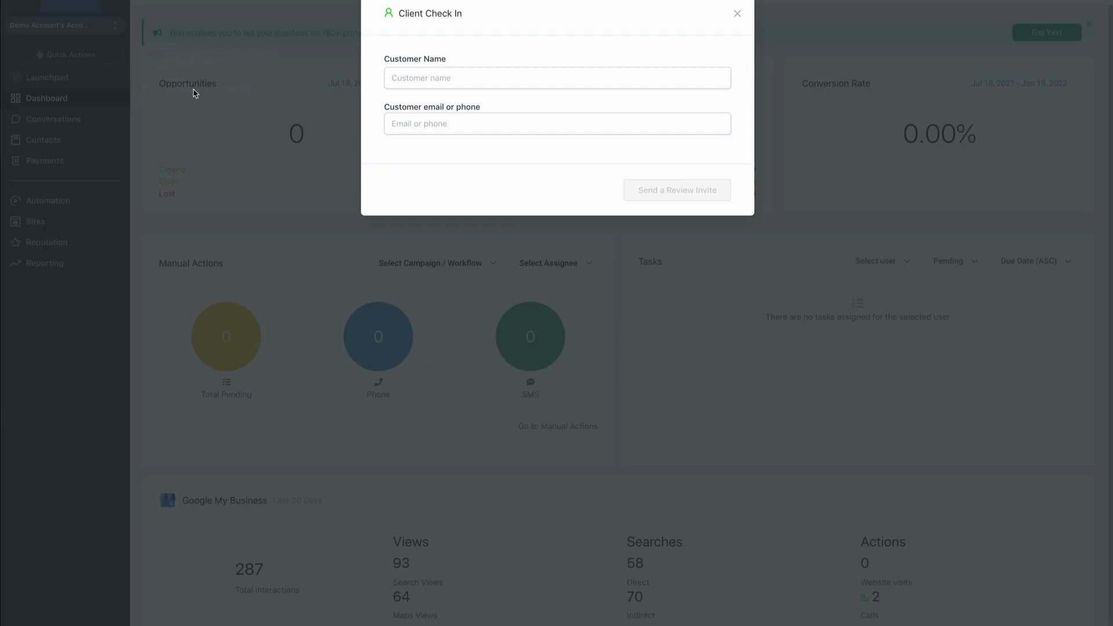
click(449, 79)
click(574, 62)
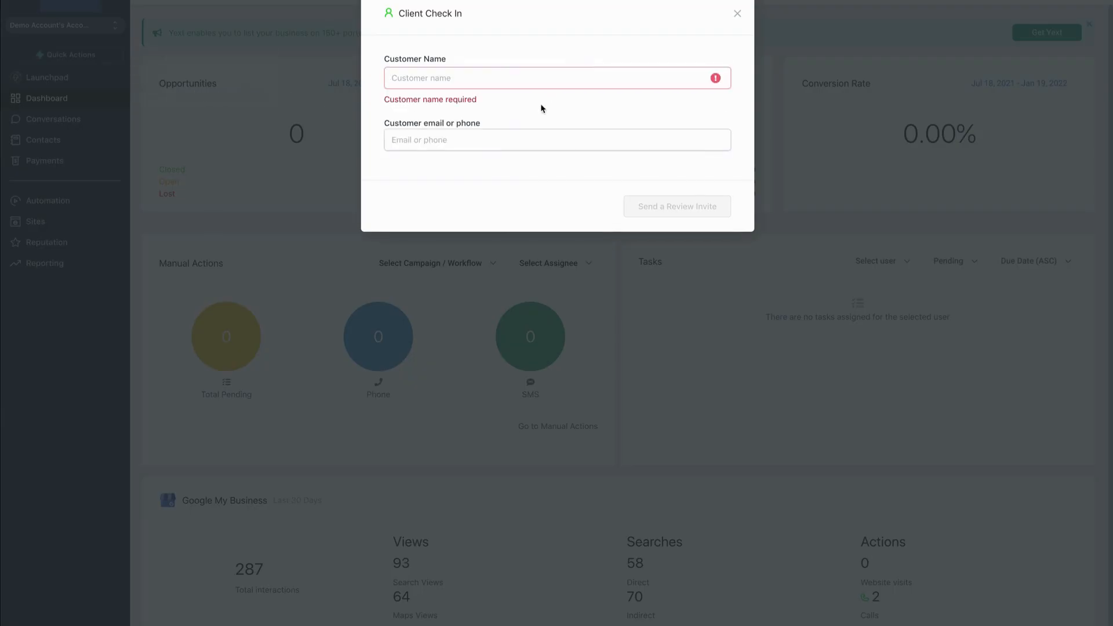
click(502, 137)
click(538, 108)
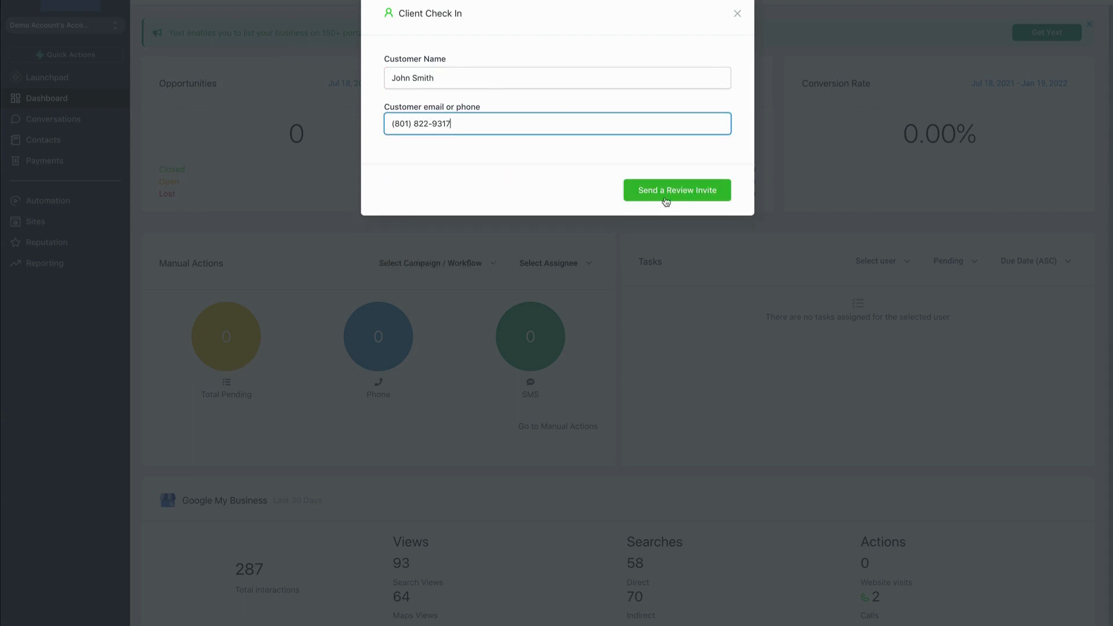
click(680, 191)
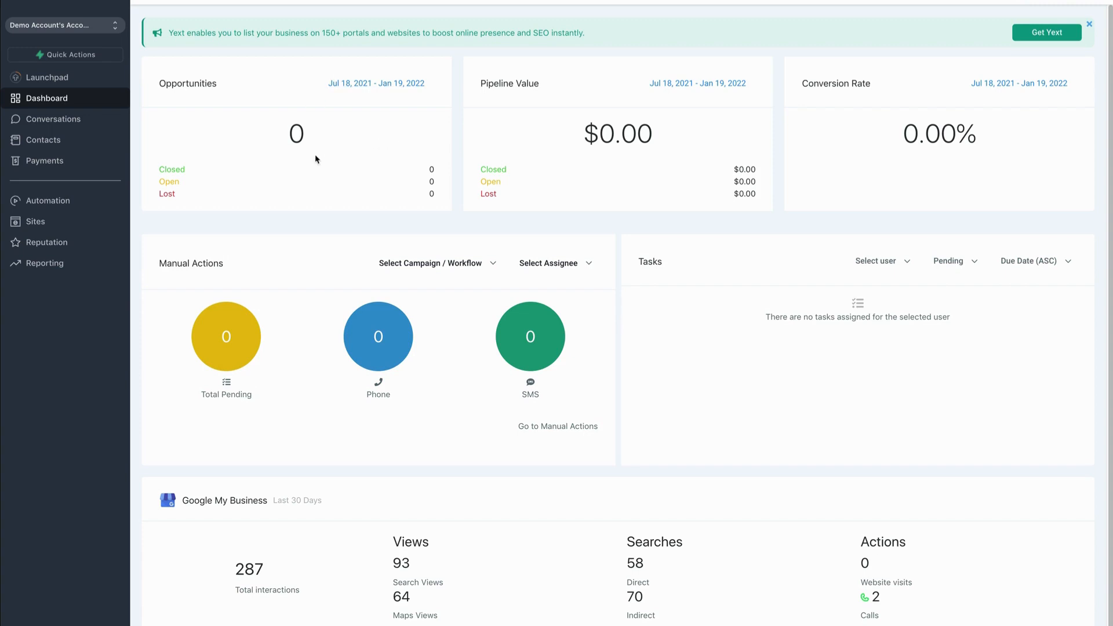
- Show all conversations to examine the review request message sent to the customer
click(55, 124)
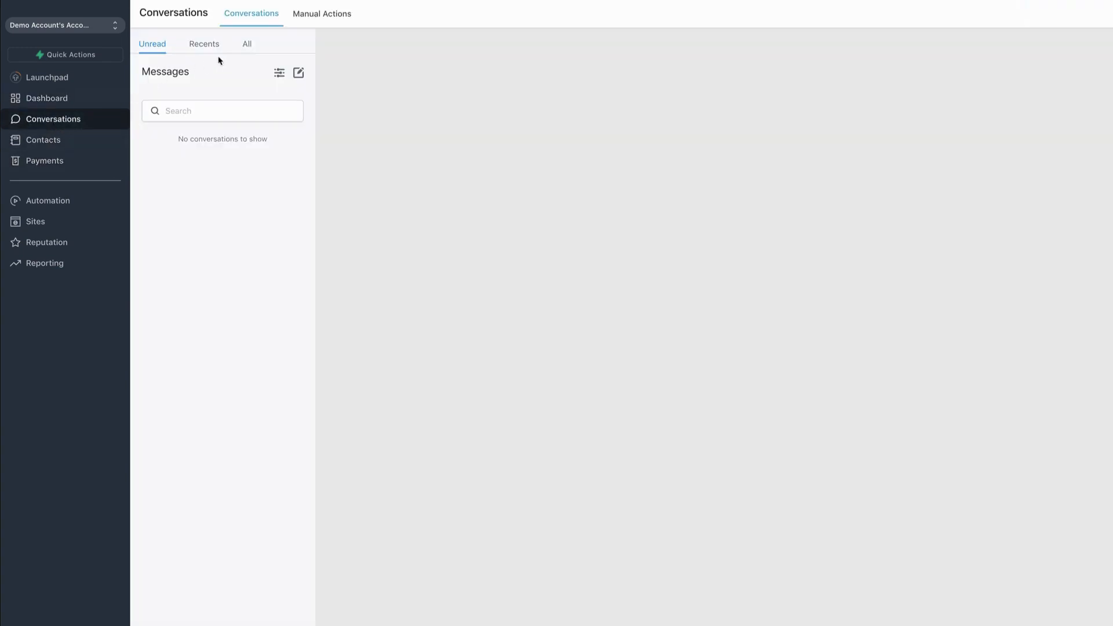
click(248, 46)
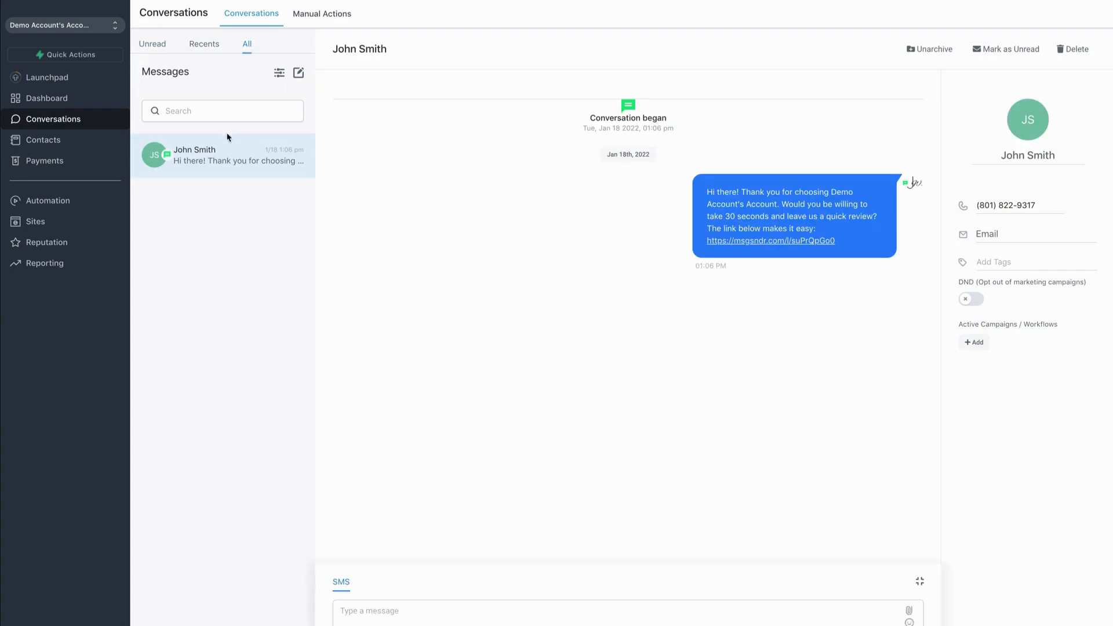